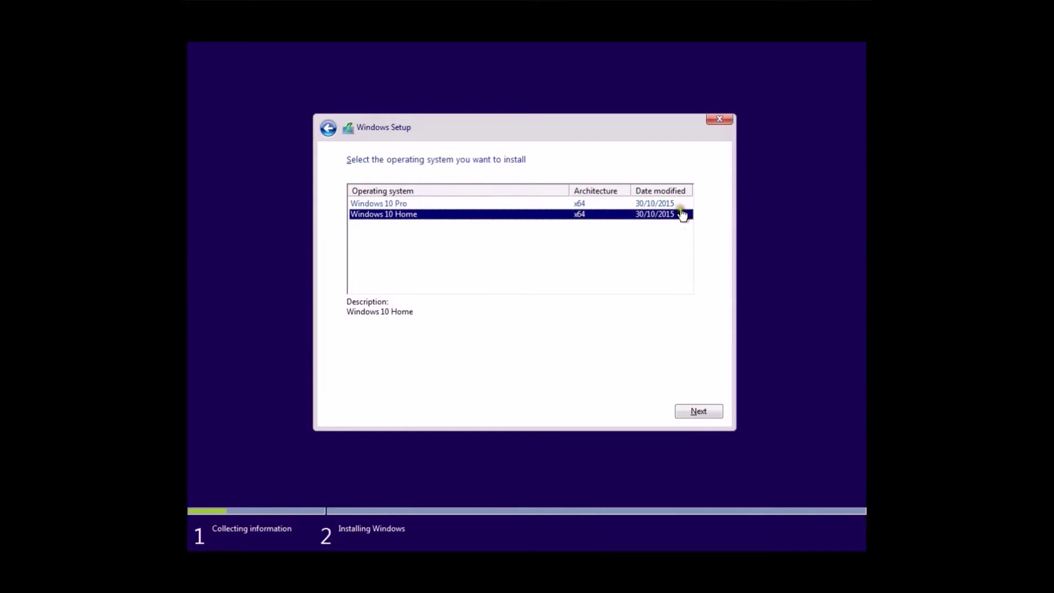
Choose Windows 10 Home (x64) as the operating system to install and continue the setup.
{"action": "left_click", "coordinate": [679, 207]}
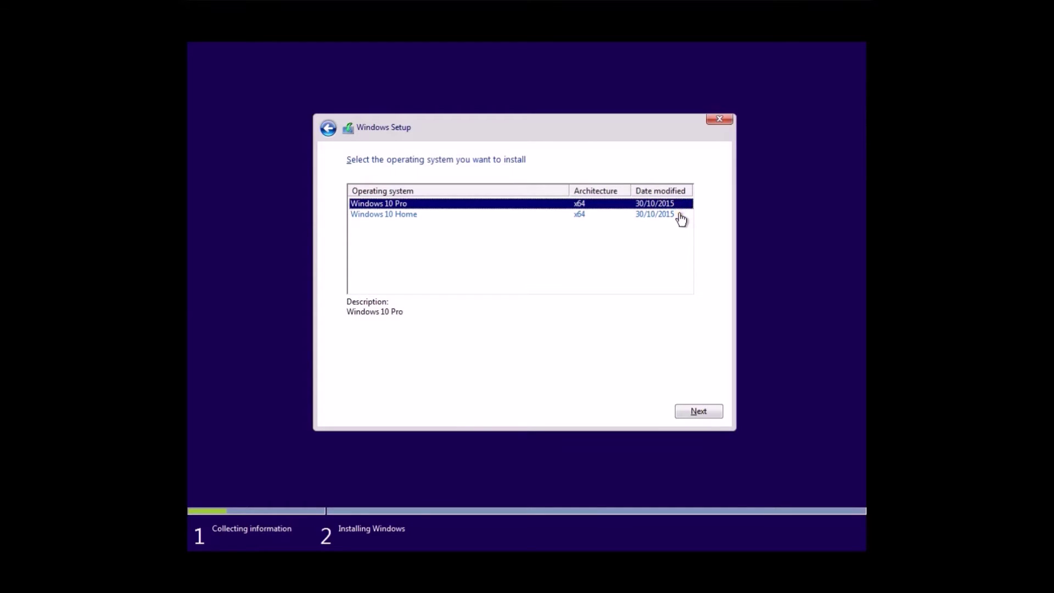
{"action": "left_click", "coordinate": [678, 215]}
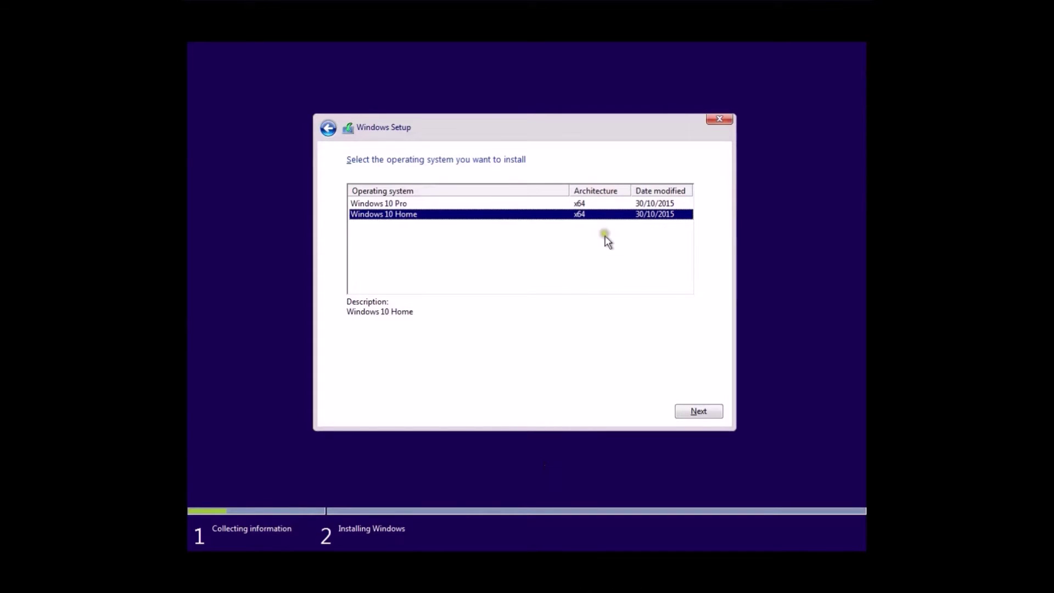
{"action": "left_click", "coordinate": [597, 214]}
{"action": "left_click", "coordinate": [712, 411]}
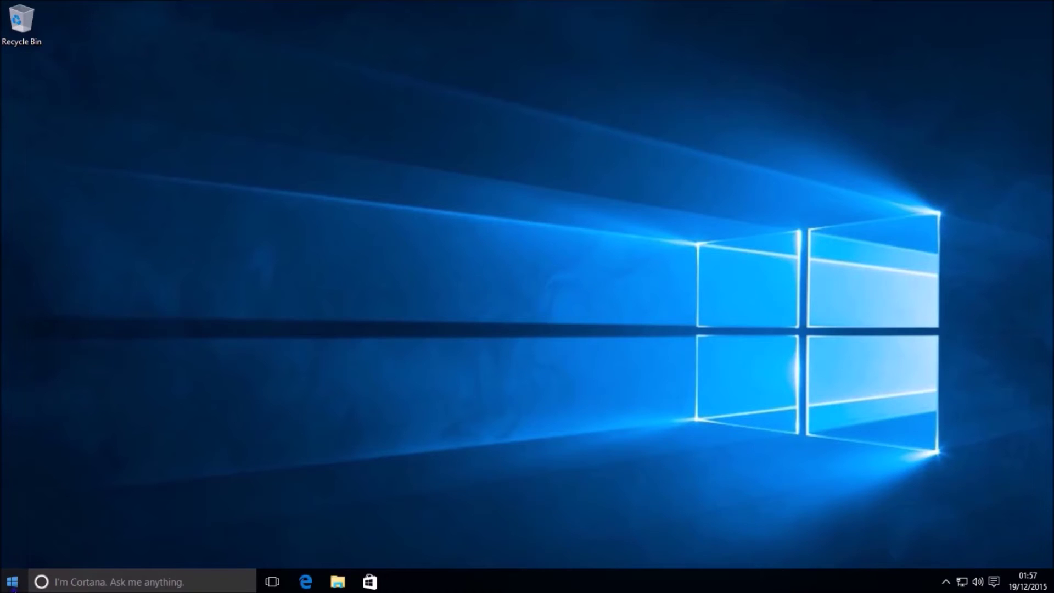
Open the computer's basic system information and go from there to the Windows activation settings.
{"action": "right_click", "coordinate": [12, 581]}
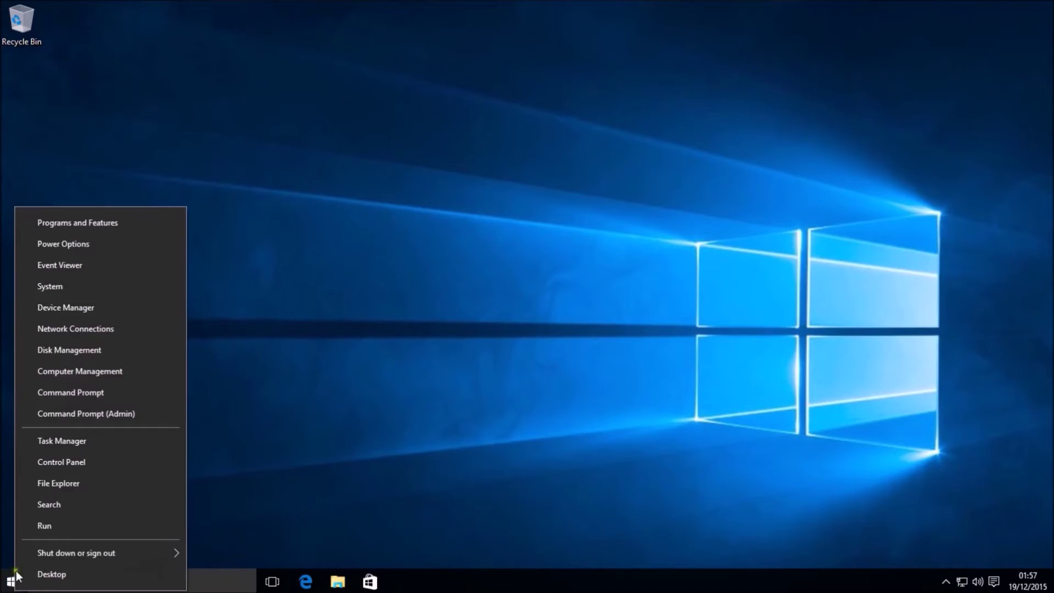
{"action": "left_click", "coordinate": [91, 291]}
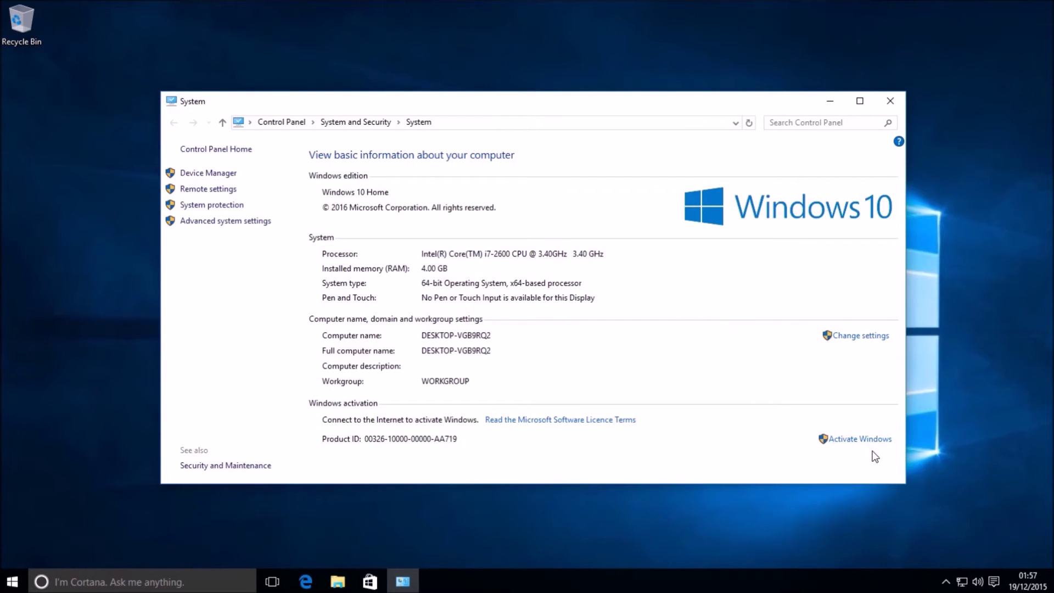
{"action": "left_click", "coordinate": [867, 433]}
{"action": "left_click", "coordinate": [841, 441]}
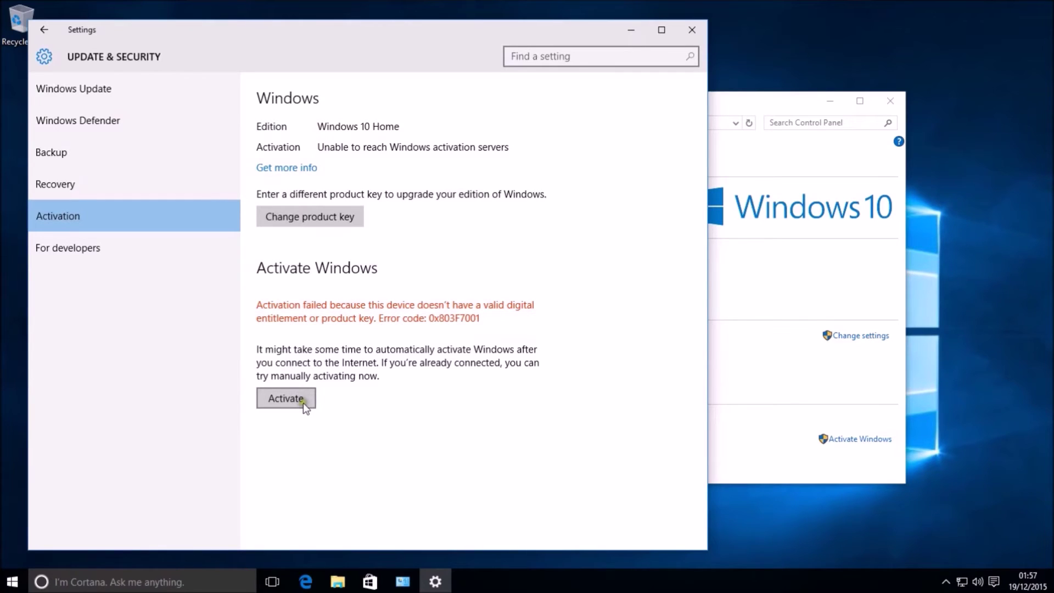
Change the Windows product key, allowing the program to make changes, enter the new product key and start the edition upgrade.
{"action": "left_click", "coordinate": [304, 215]}
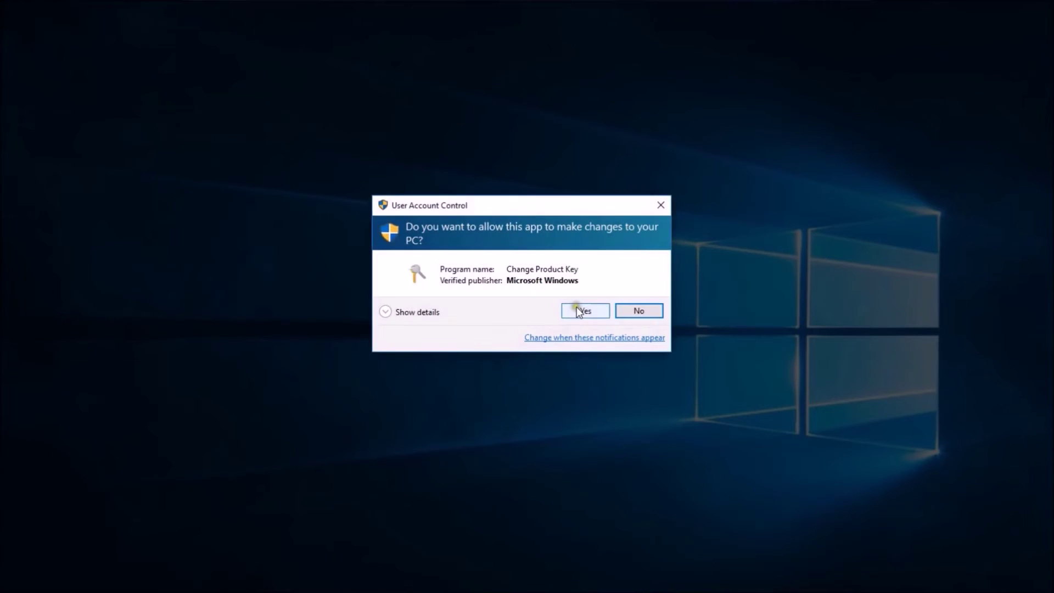
{"action": "left_click", "coordinate": [577, 311]}
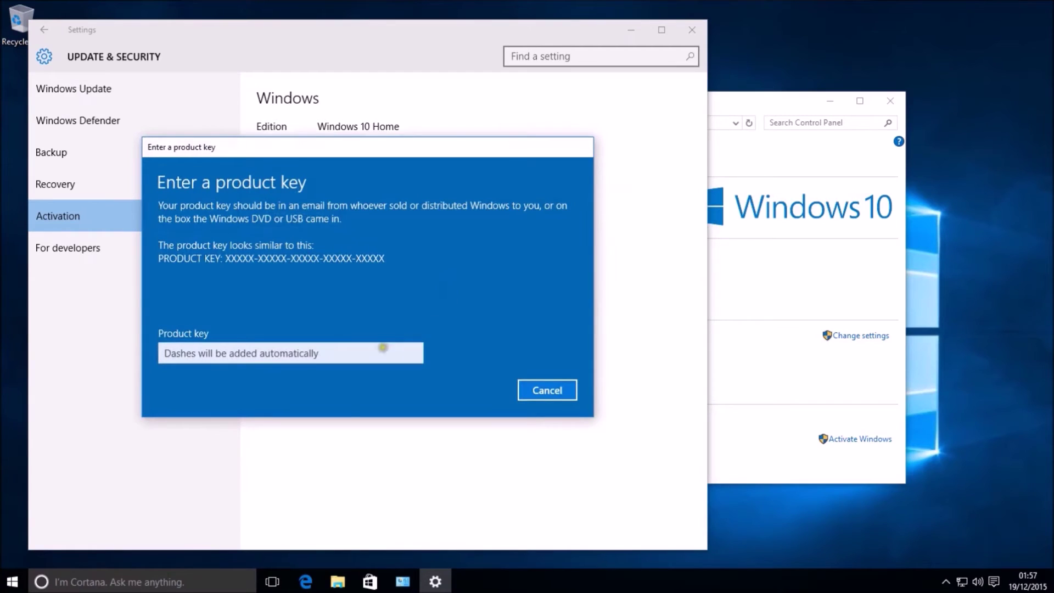
{"action": "left_click", "coordinate": [305, 350]}
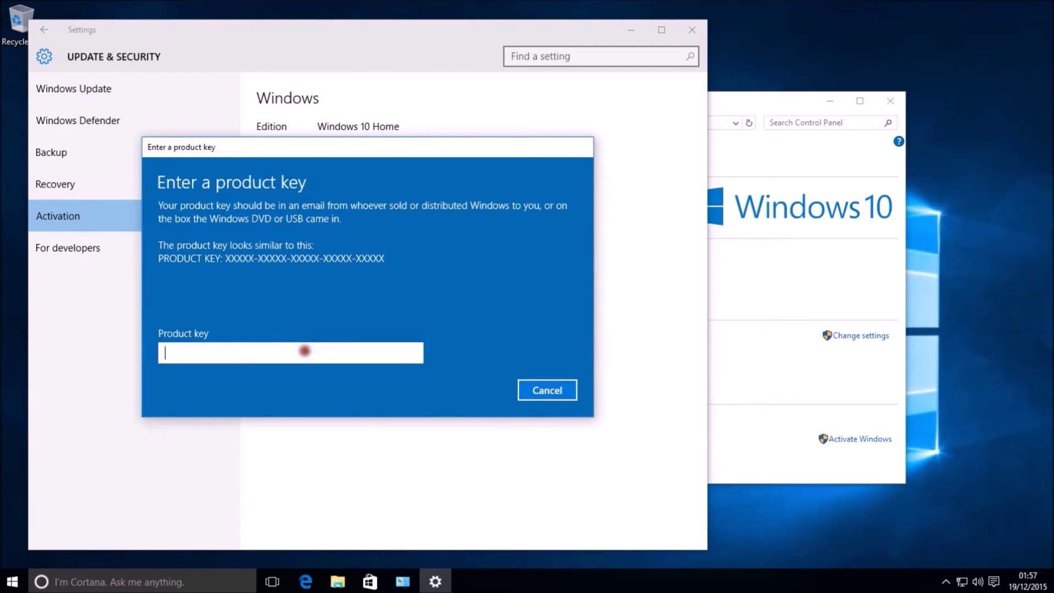
{"action": "key", "text": "ctrl+v"}
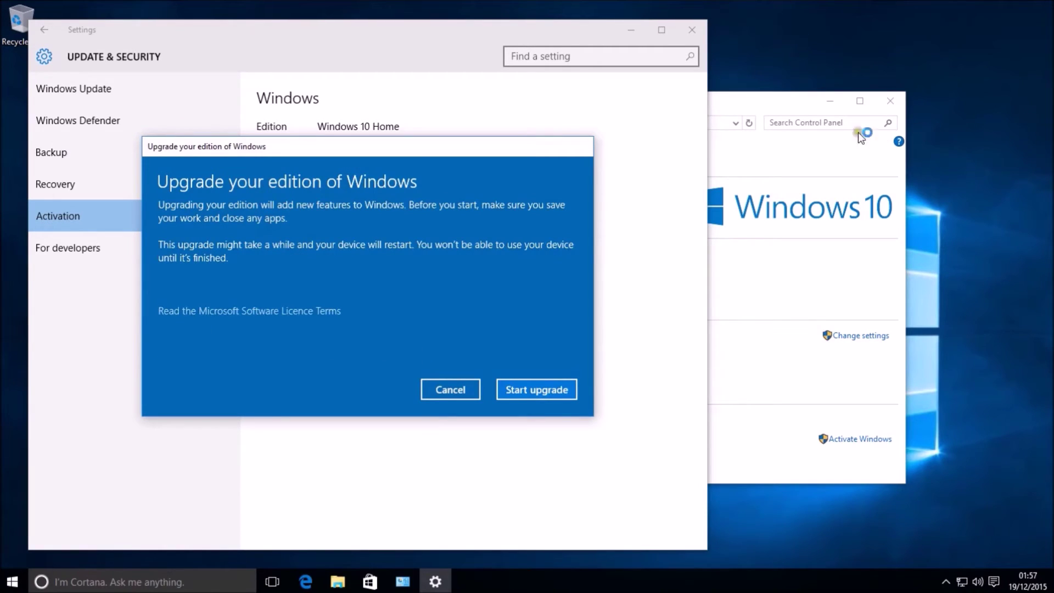
{"action": "left_click", "coordinate": [539, 390]}
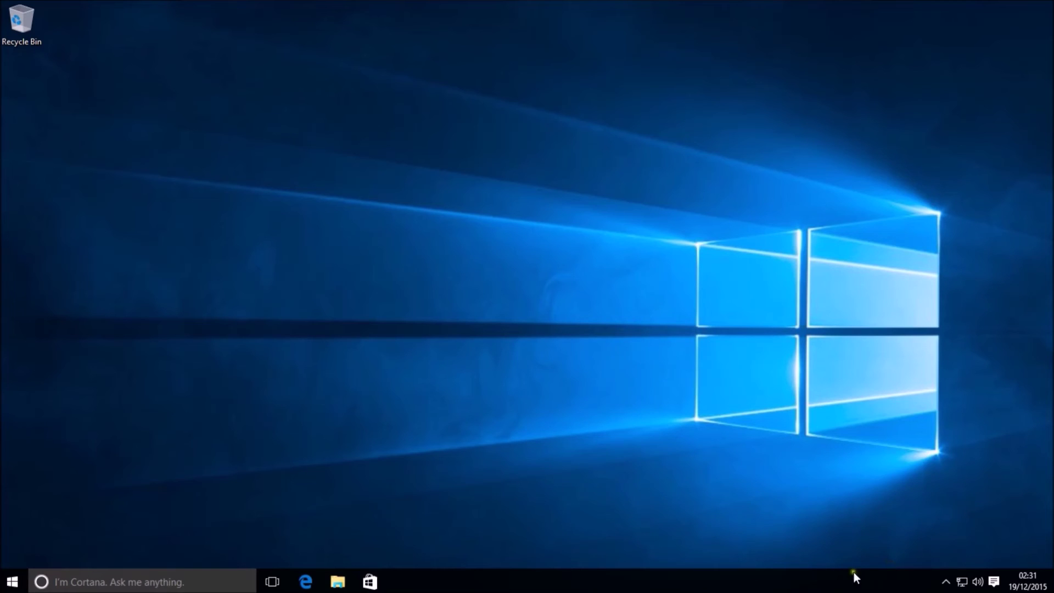
Open the system information and maximize its window to check the Windows edition and activation status.
{"action": "right_click", "coordinate": [5, 585]}
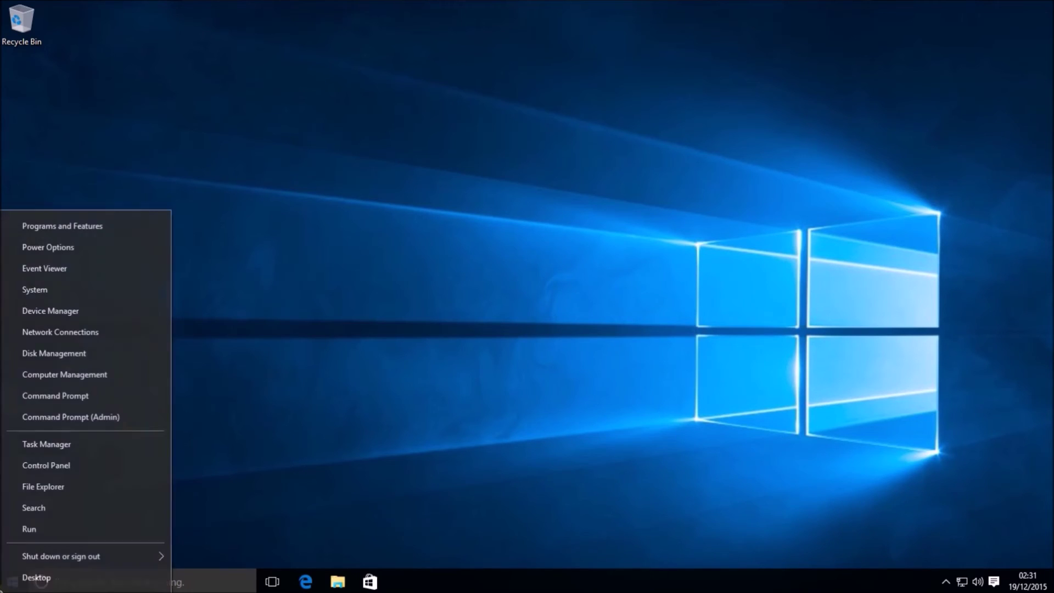
{"action": "left_click", "coordinate": [67, 295]}
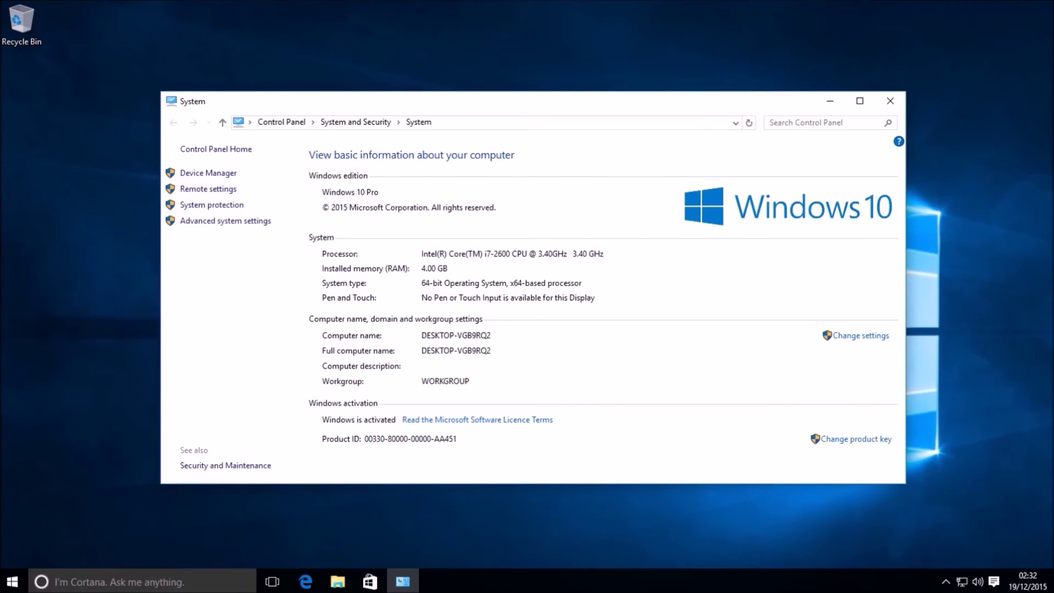
{"action": "left_click", "coordinate": [862, 94]}
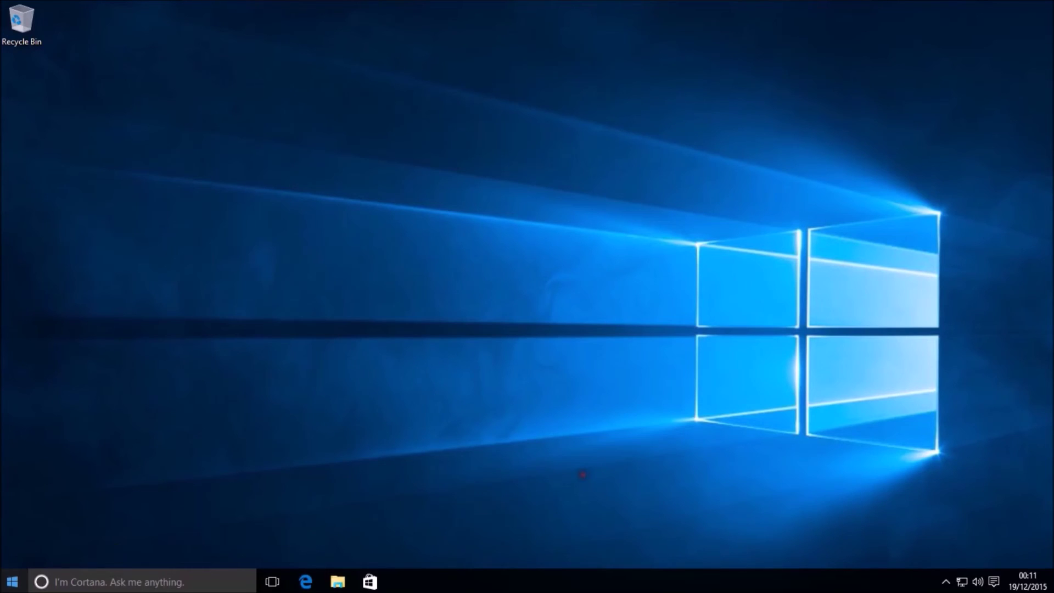
Show the system information in a maximized window and open the Windows activation settings from it.
{"action": "key", "text": "super"}
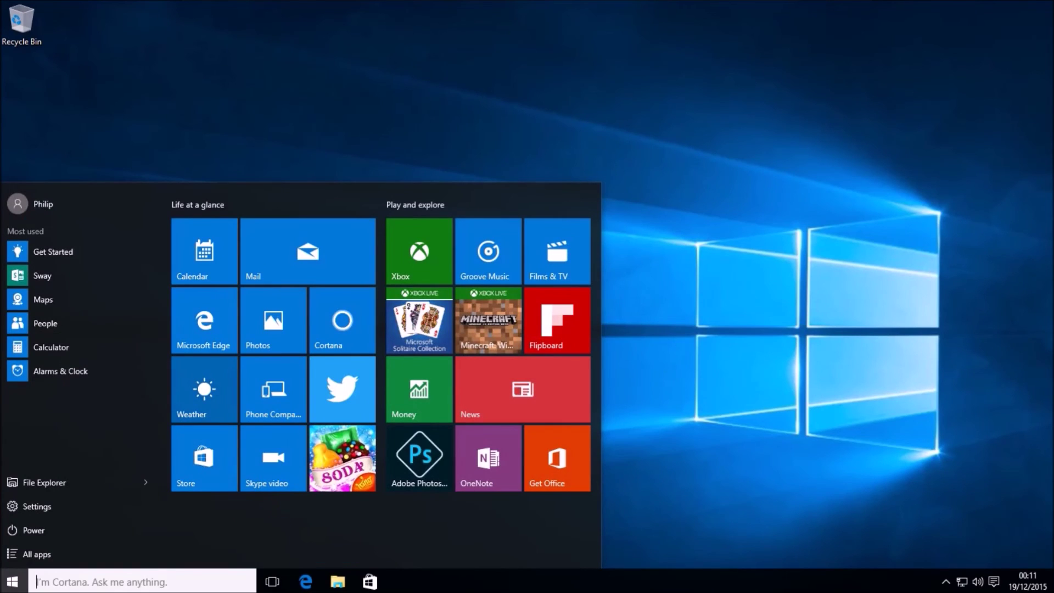
{"action": "key", "text": "super"}
{"action": "right_click", "coordinate": [12, 581]}
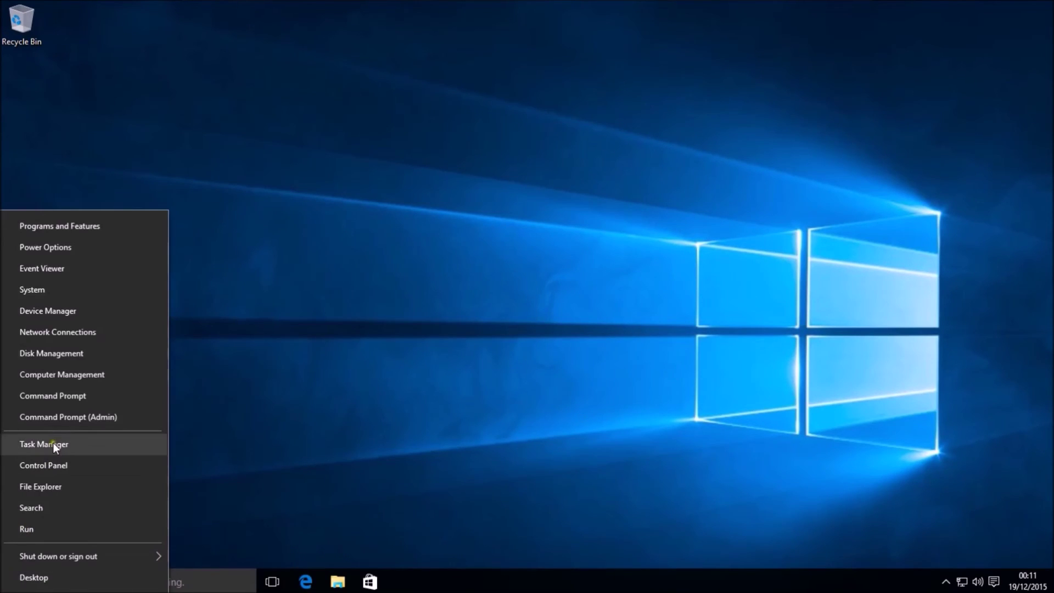
{"action": "left_click", "coordinate": [54, 297]}
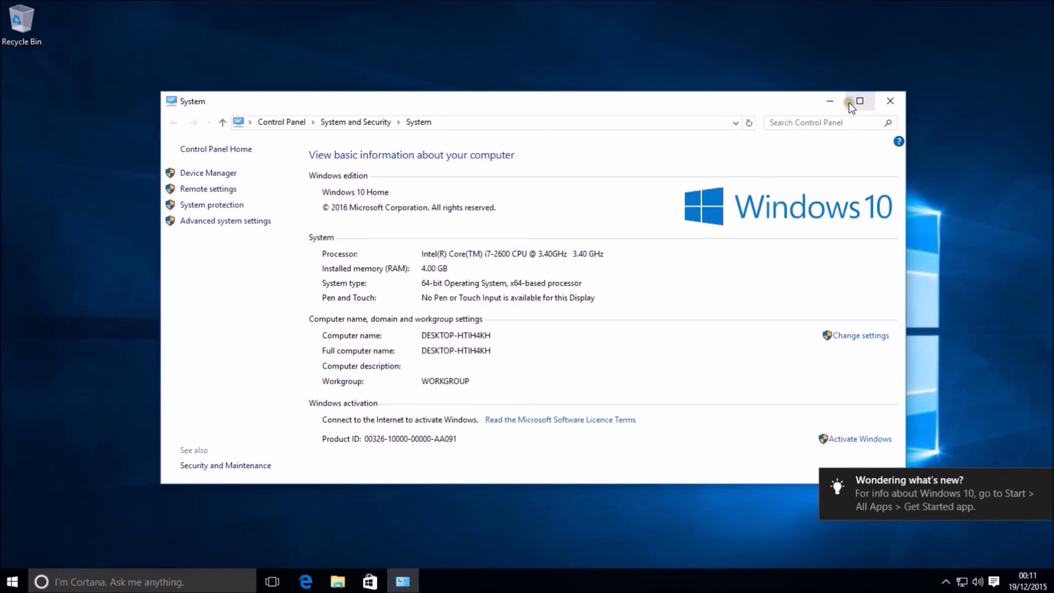
{"action": "left_click", "coordinate": [857, 101]}
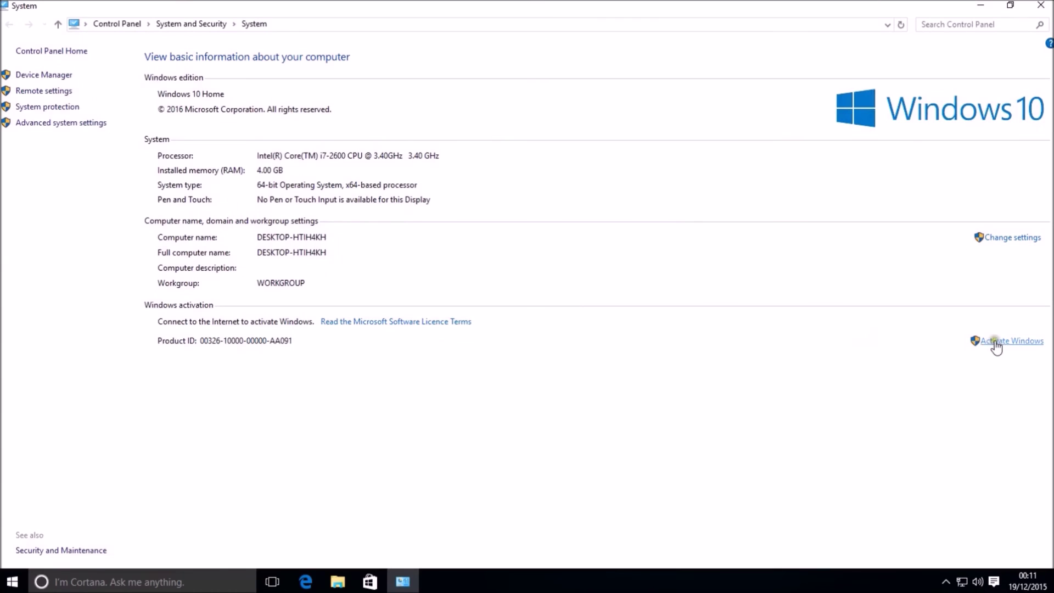
{"action": "left_click", "coordinate": [987, 342]}
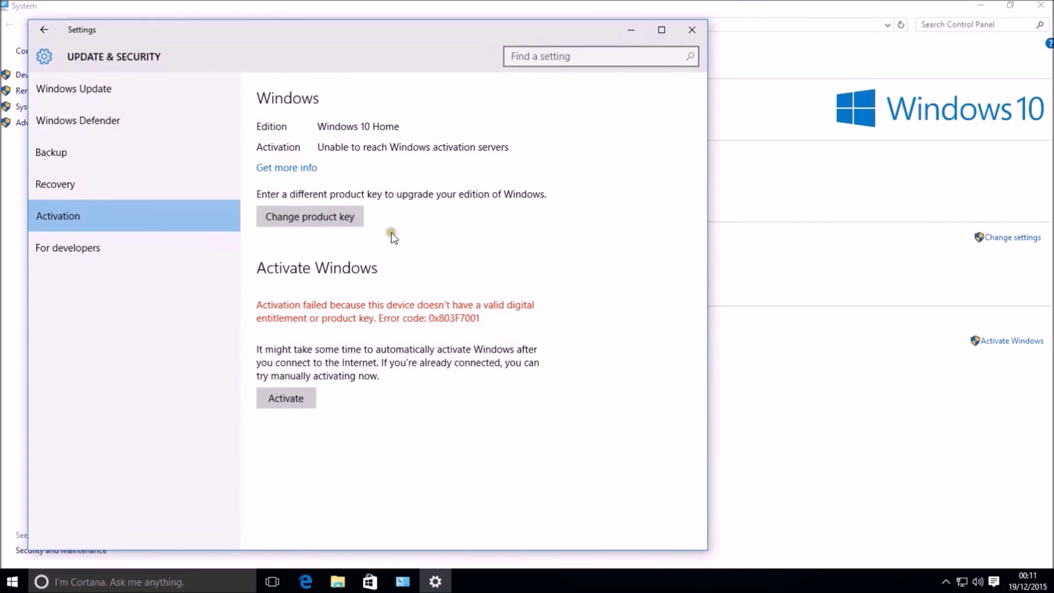
Change the product key with administrator approval, paste the new product key and start the upgrade of the Windows edition.
{"action": "left_click", "coordinate": [343, 216]}
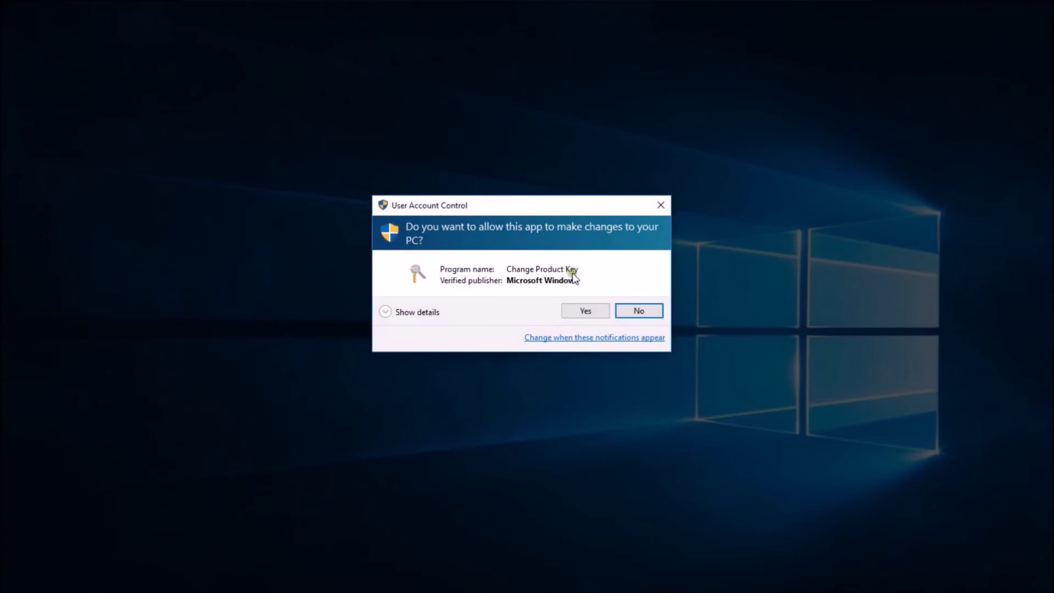
{"action": "left_click", "coordinate": [581, 306]}
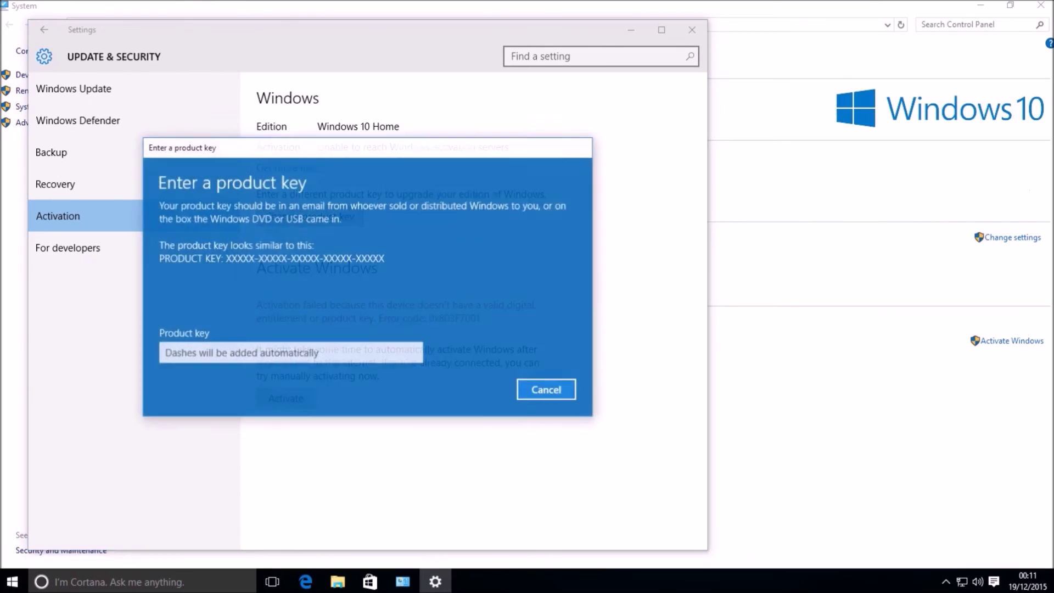
{"action": "left_click", "coordinate": [317, 350]}
{"action": "right_click", "coordinate": [336, 355]}
{"action": "left_click", "coordinate": [317, 326]}
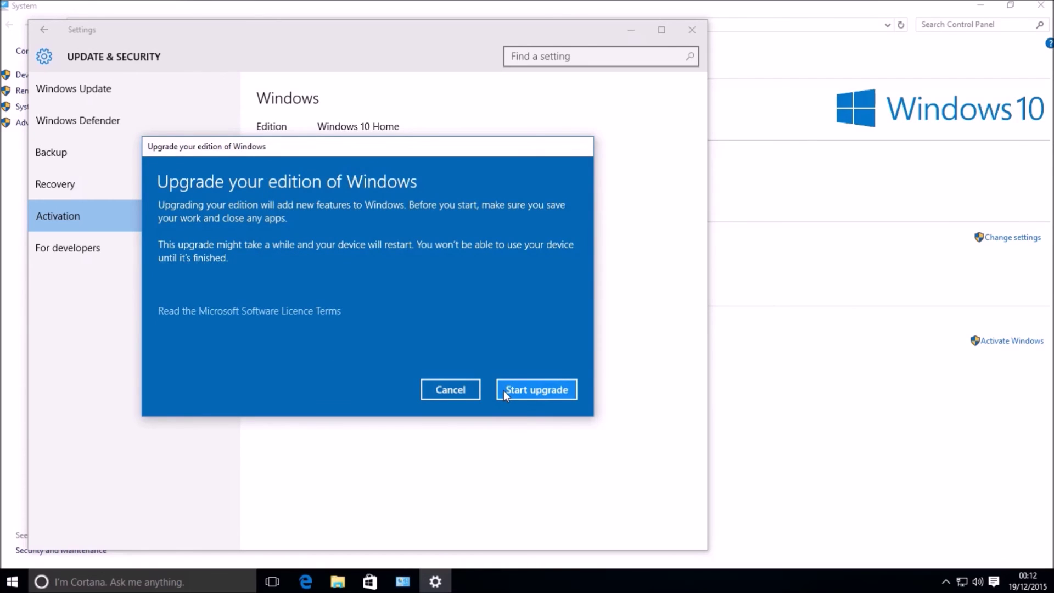
{"action": "left_click", "coordinate": [503, 390]}
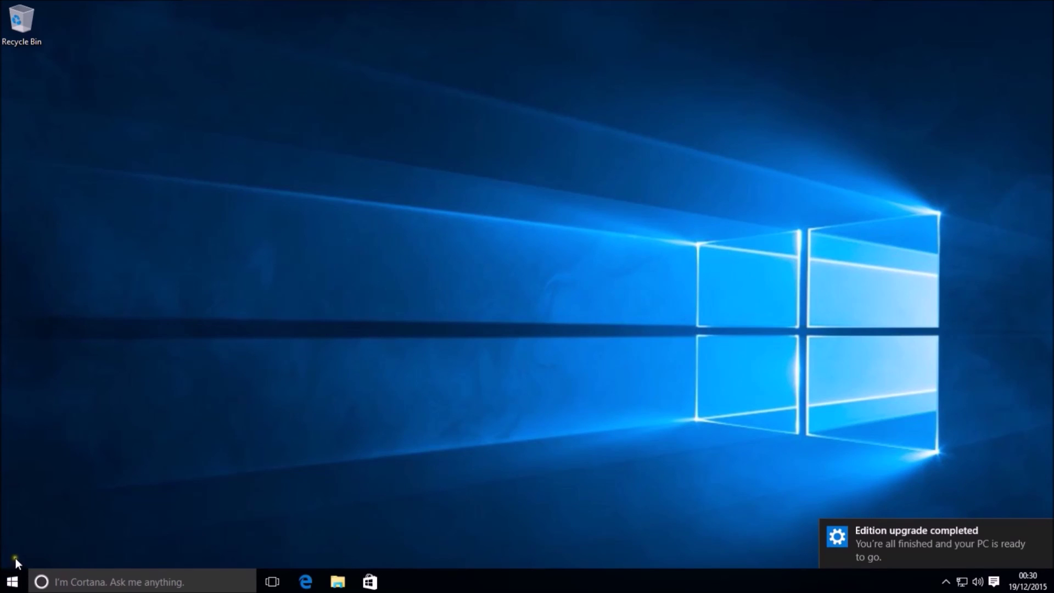
Open the system information to check the Windows edition and activation status.
{"action": "right_click", "coordinate": [12, 579]}
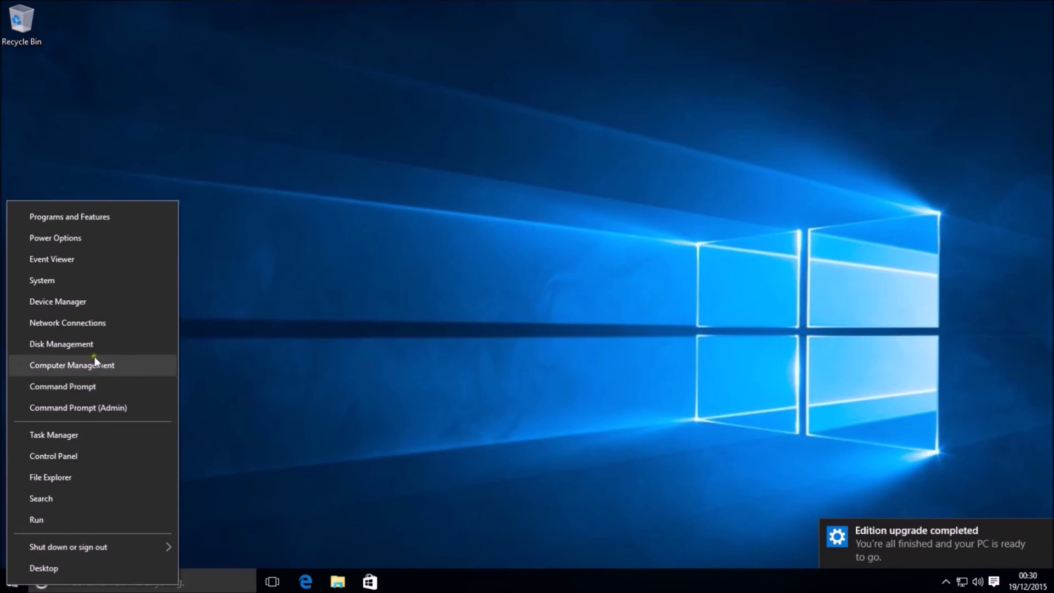
{"action": "left_click", "coordinate": [106, 283]}
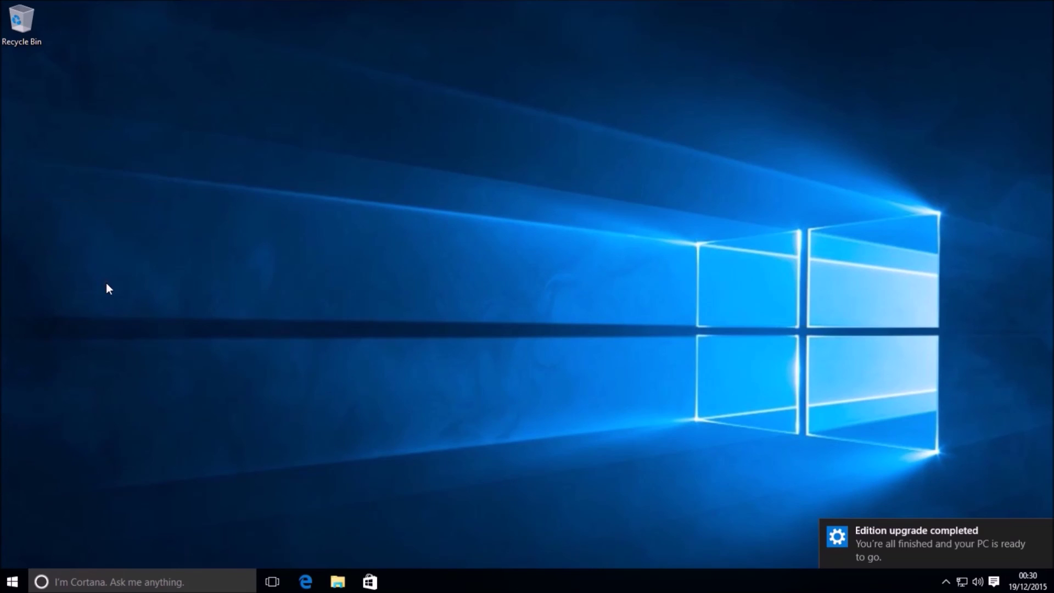